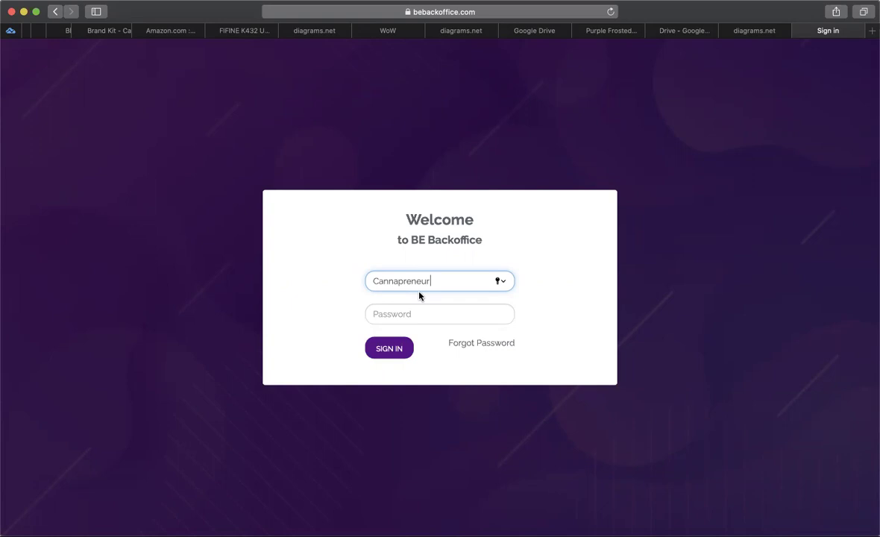
- Sign in to BE Backoffice by autofilling the saved Keychain password
left_click(407, 314)
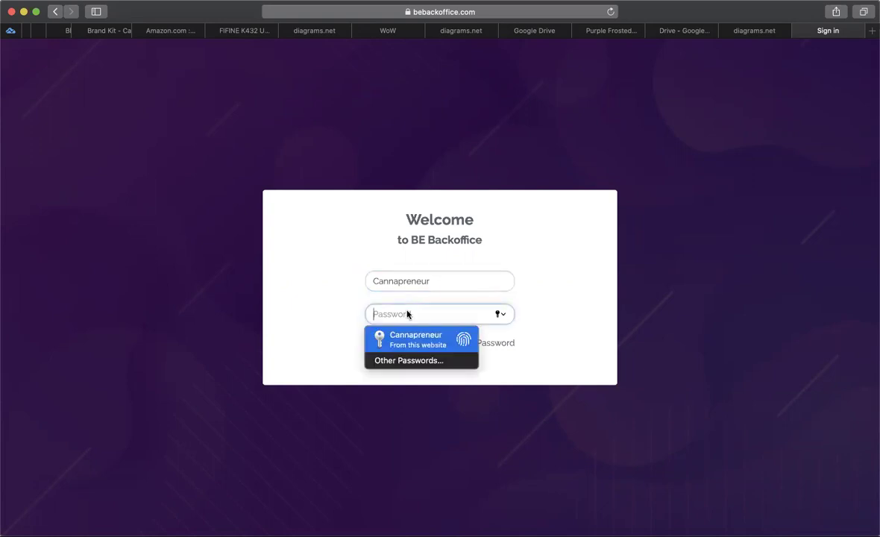
key("Return")
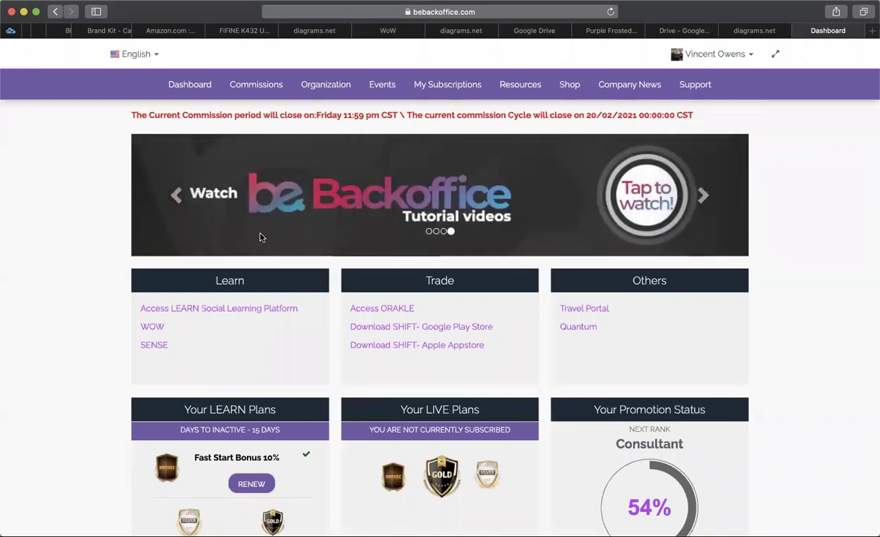
scroll(165, 258, "down", 2)
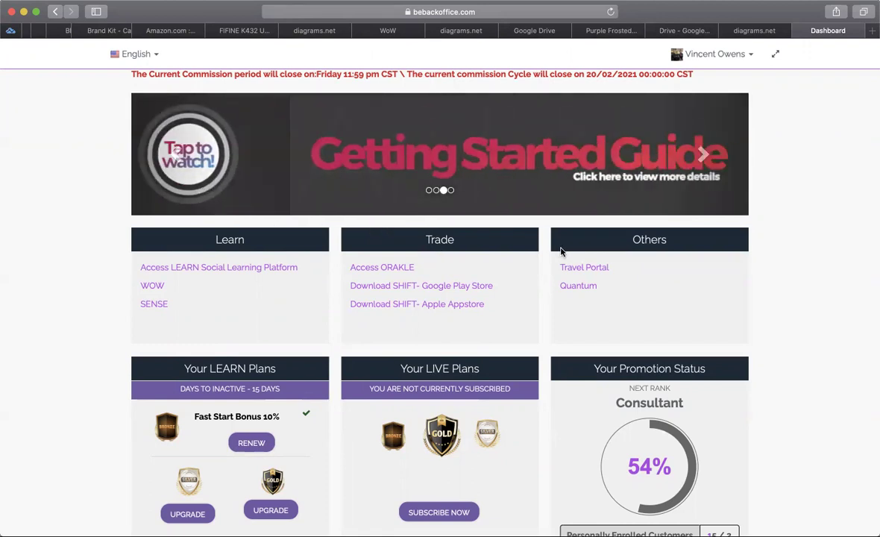
scroll(564, 250, "up", 1)
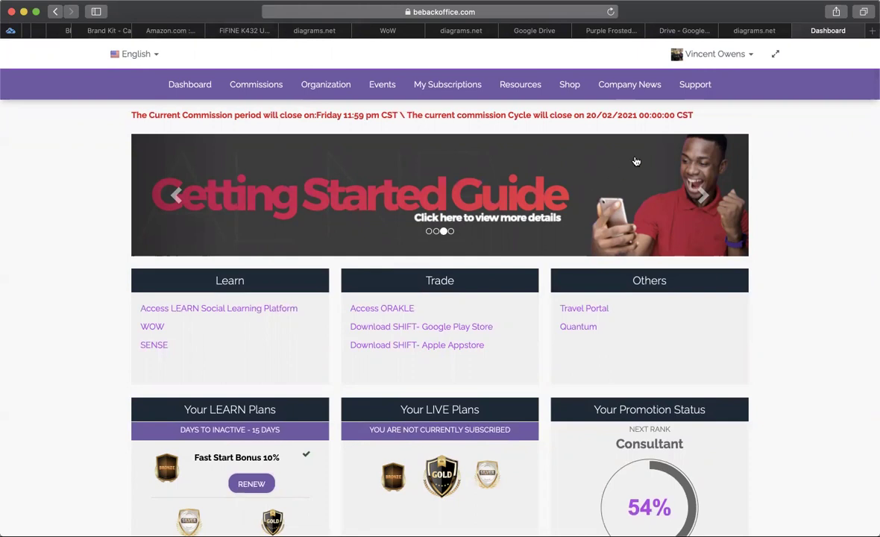
mouse_move(695, 85)
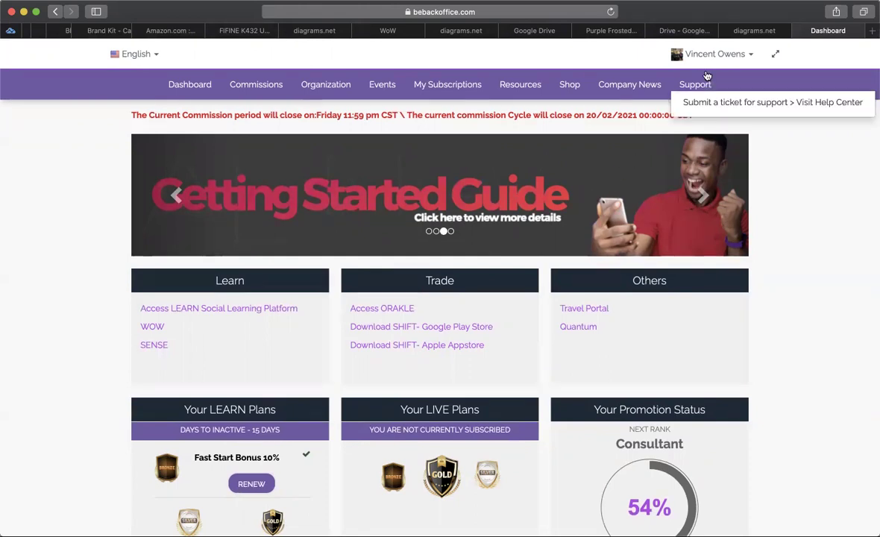
- Open Account Settings through CHANGE SETTINGS in the user profile menu
left_click(709, 55)
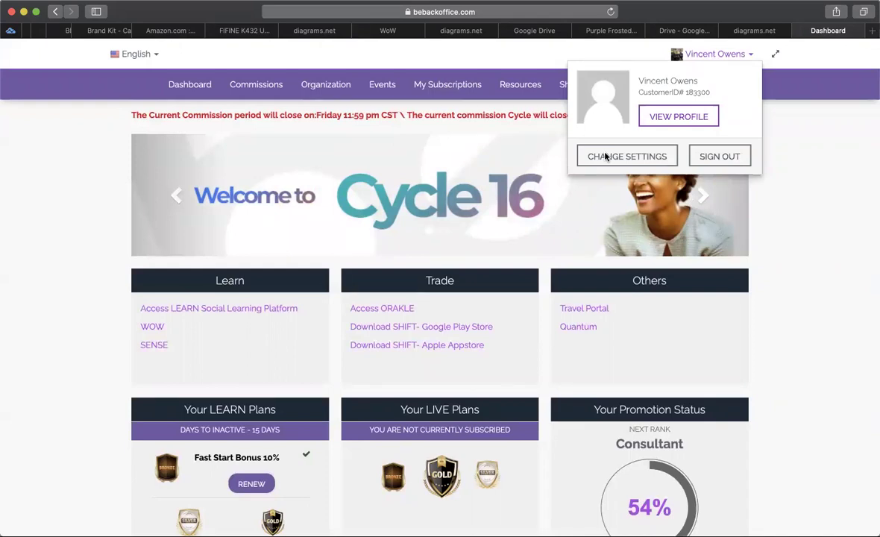
left_click(620, 157)
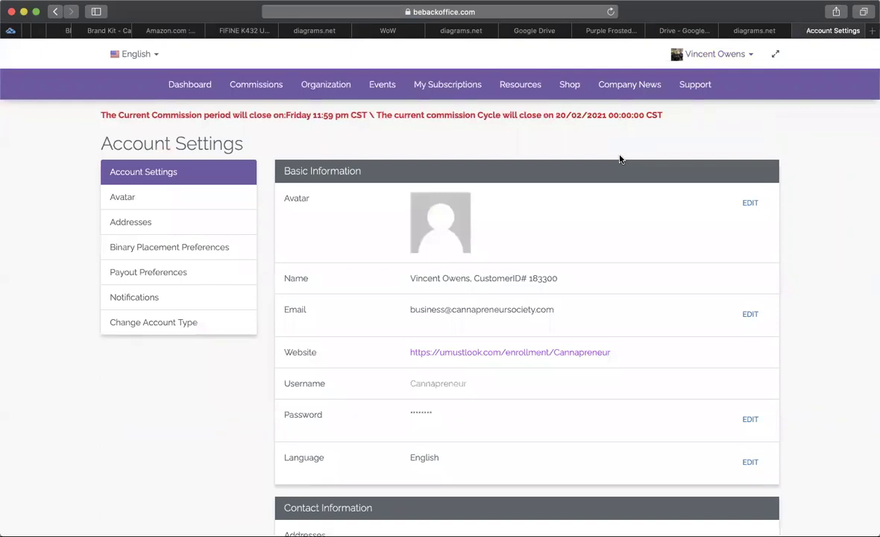
- Enable the Placement Holding Tank in Binary Placement Preferences and save the change
left_click(164, 250)
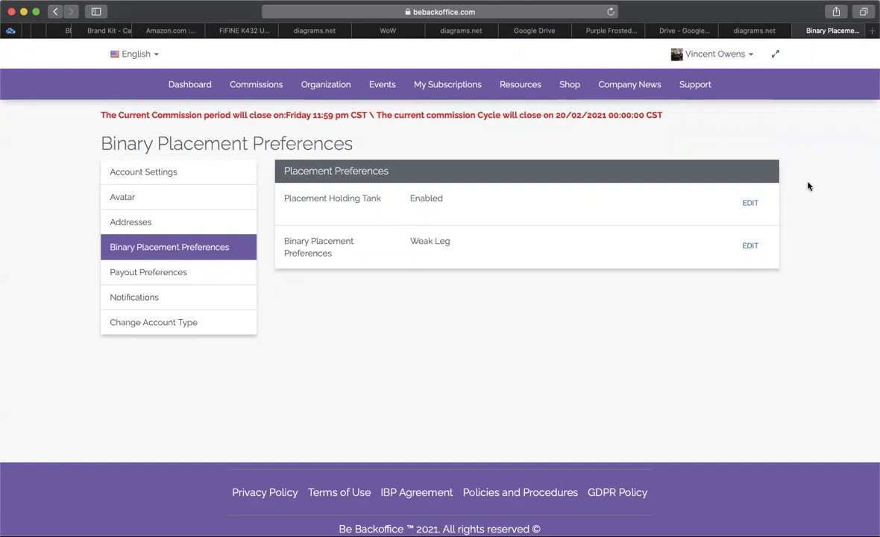
left_click(750, 203)
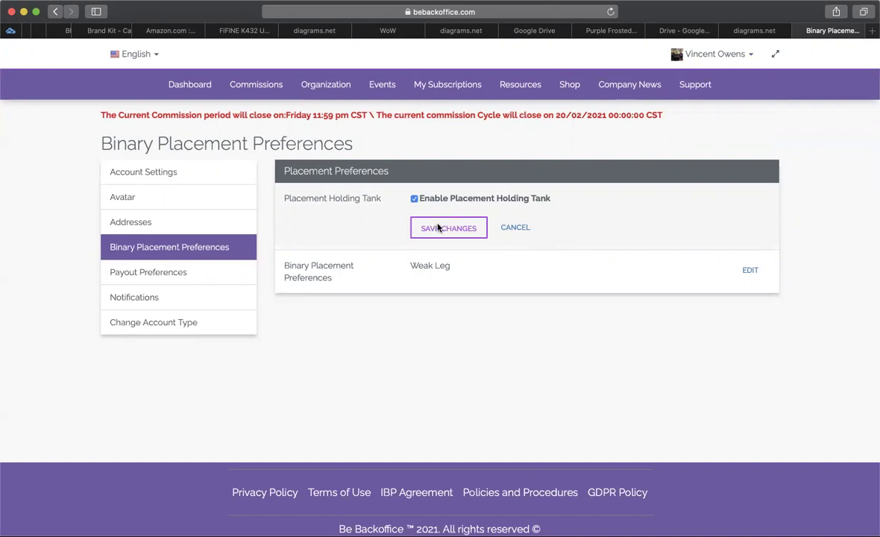
left_click(438, 227)
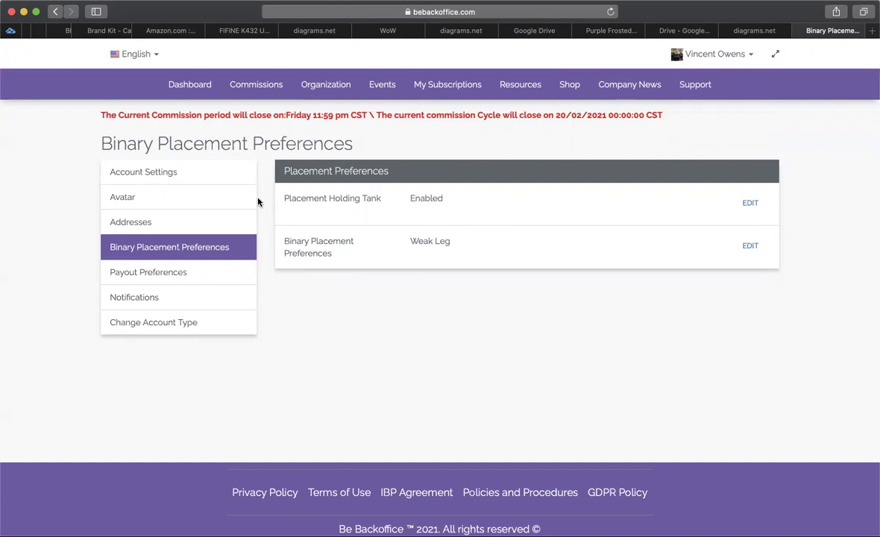
- Return to the Account Settings basic information page from the left sidebar
left_click(170, 174)
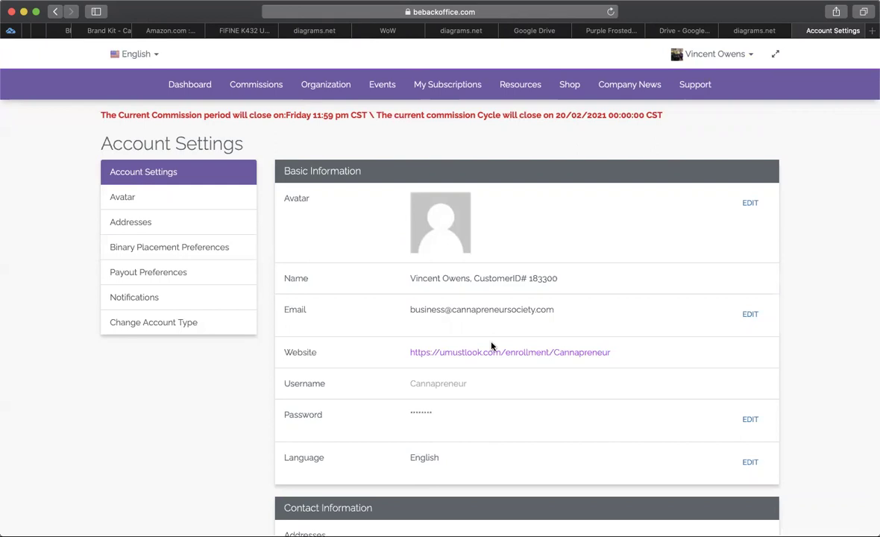
- Go to the Dashboard from the purple navigation bar
left_click(201, 85)
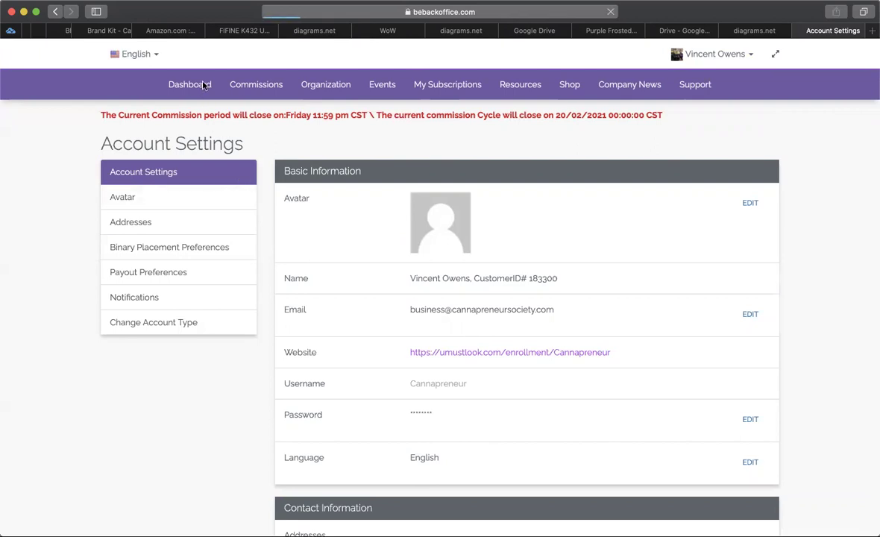